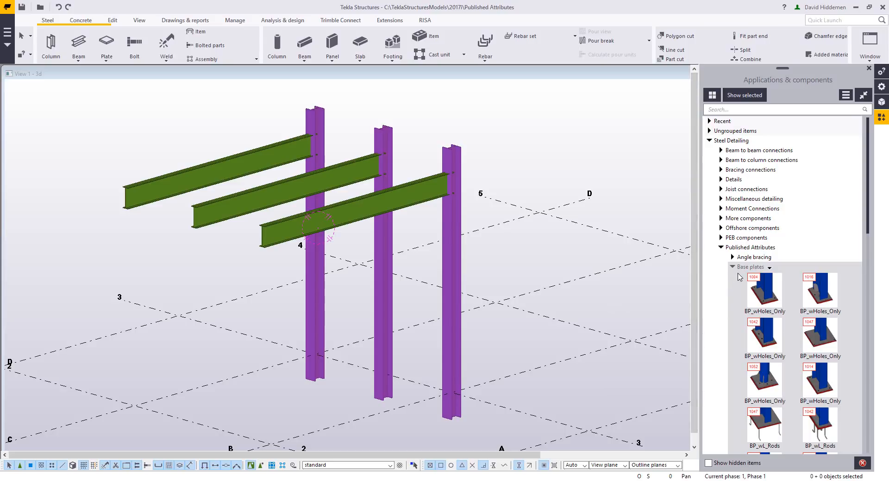
- Add the 1047 BP_wL_Rods base plate from the published Base plates group to the foot of the front column
scroll(733, 289, down, 2)
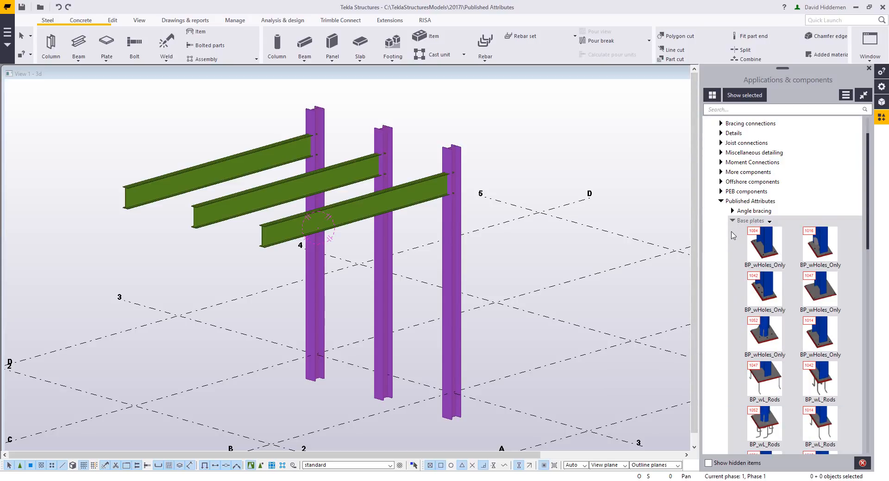
scroll(734, 238, up, 2)
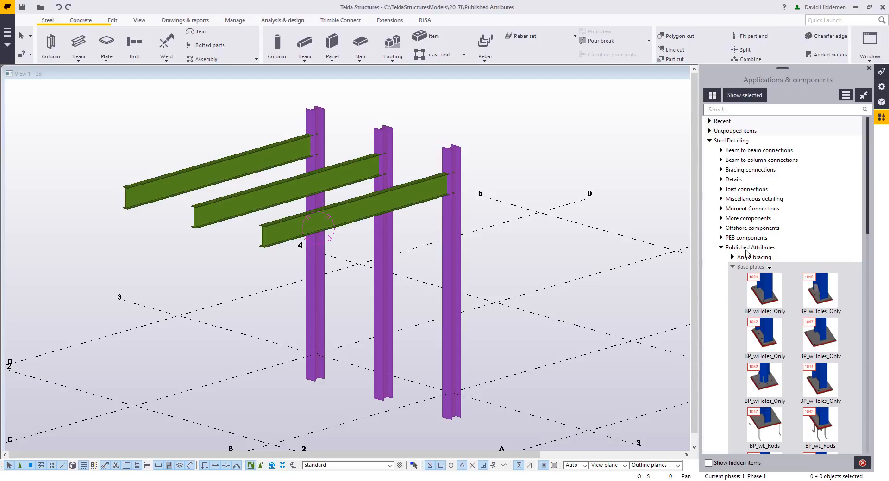
scroll(738, 273, down, 2)
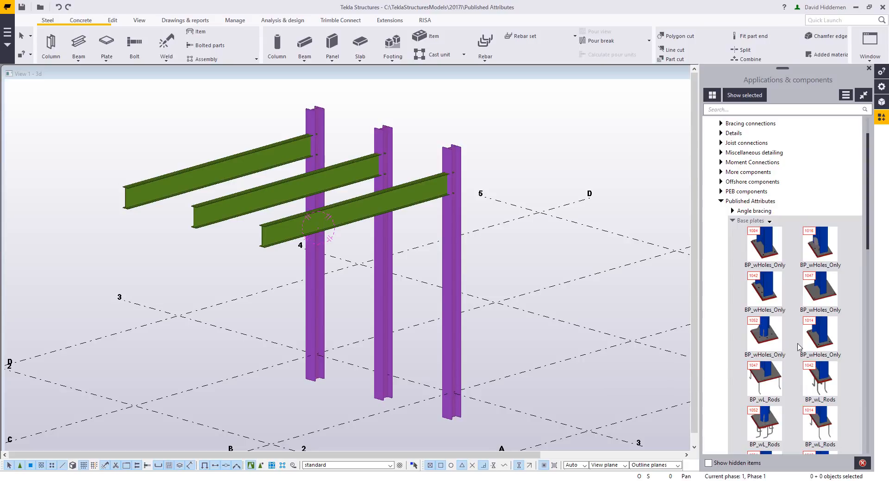
scroll(444, 389, up, 5)
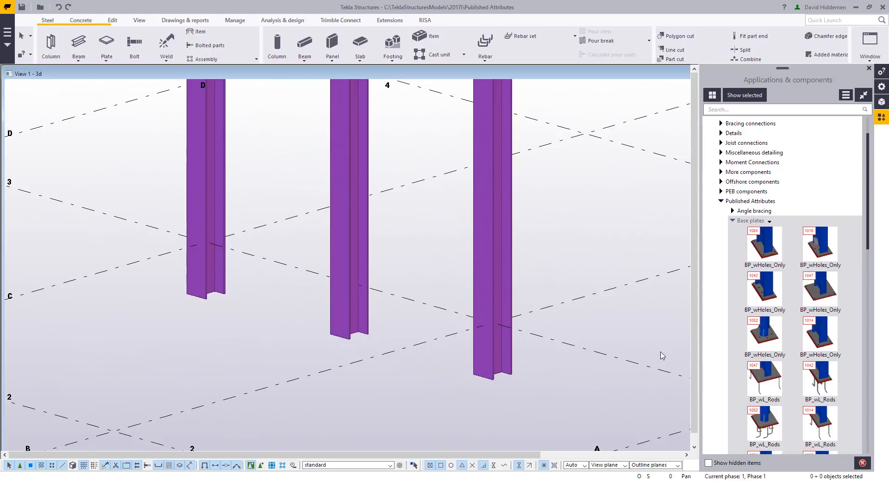
click(764, 379)
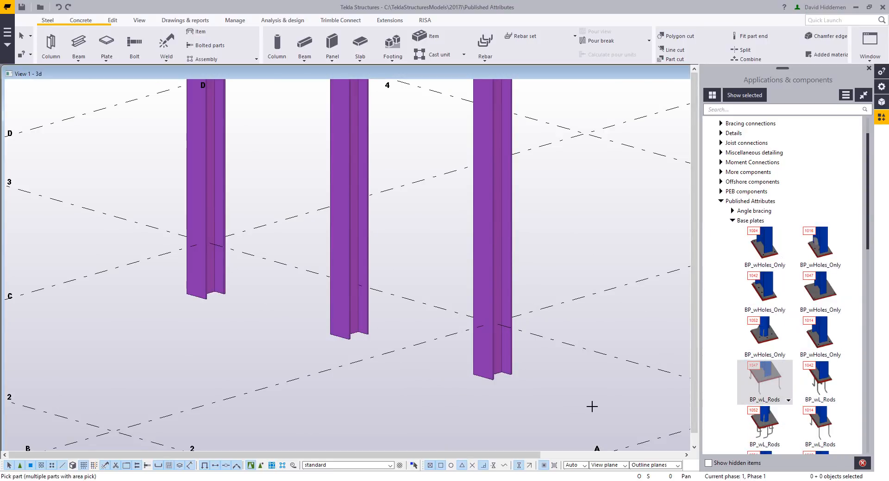
click(493, 366)
scroll(432, 393, up, 2)
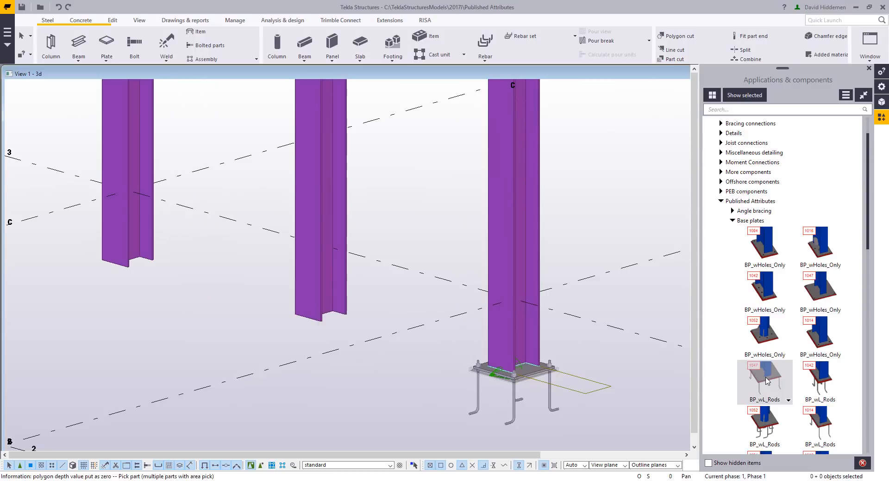
- Add the 1047 BP_wStraight_Rods base plate to the foot of the middle column
scroll(766, 380, down, 5)
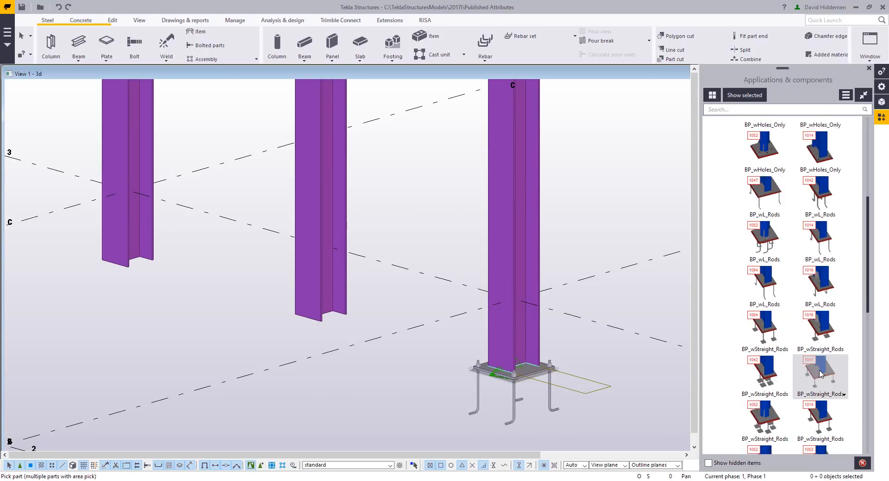
click(343, 278)
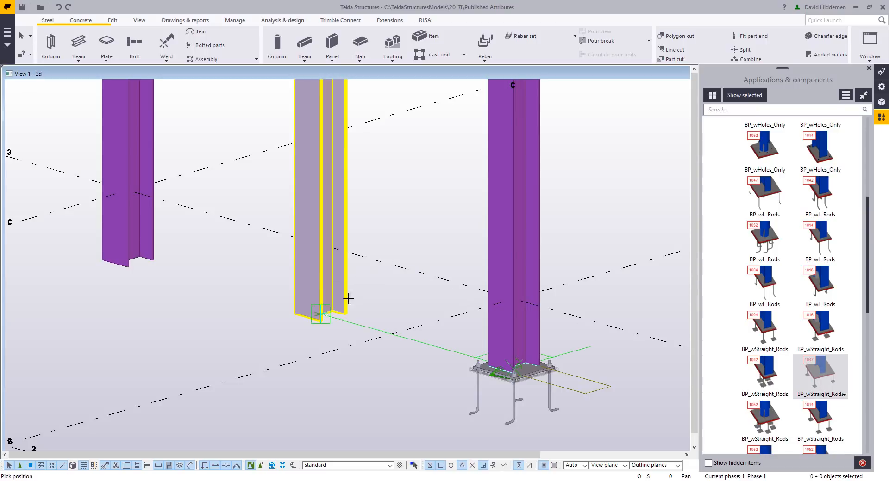
click(326, 311)
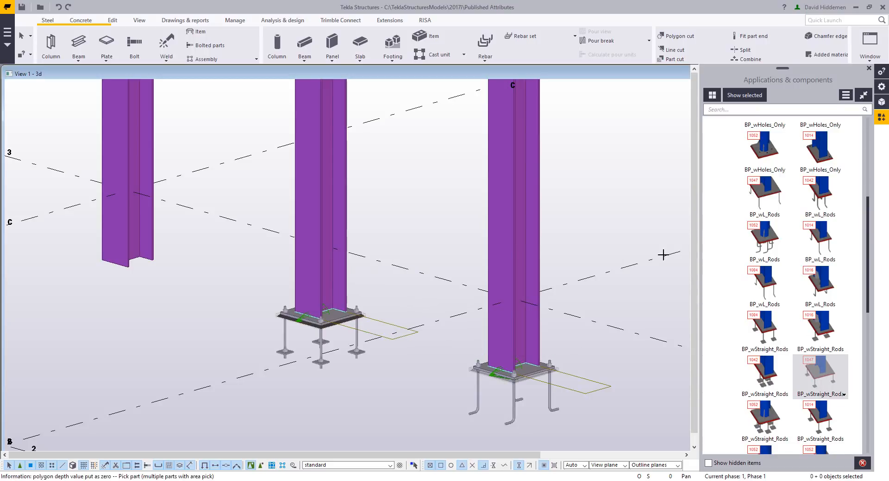
- Add the 1047 Corner_BP_wHoles_Only base plate to the foot of the rear column and end the command
scroll(735, 309, down, 2)
scroll(719, 380, down, 1)
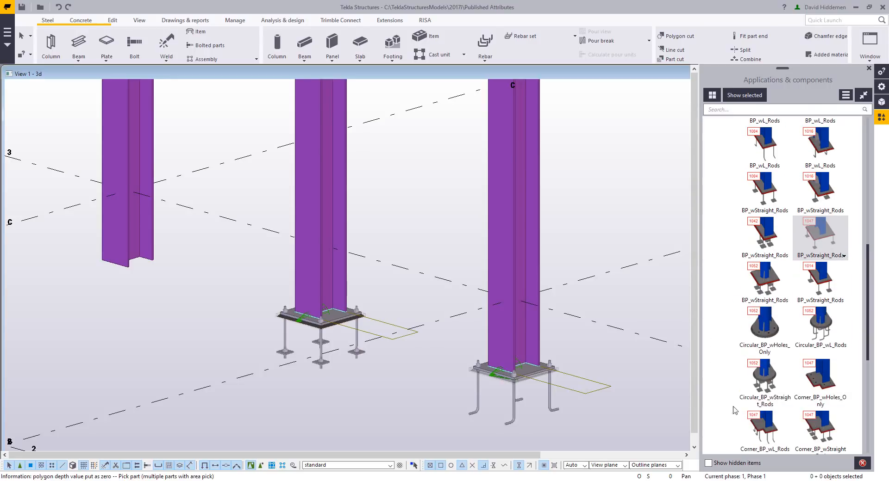
click(822, 381)
click(133, 260)
click(131, 258)
right_click(198, 310)
click(199, 313)
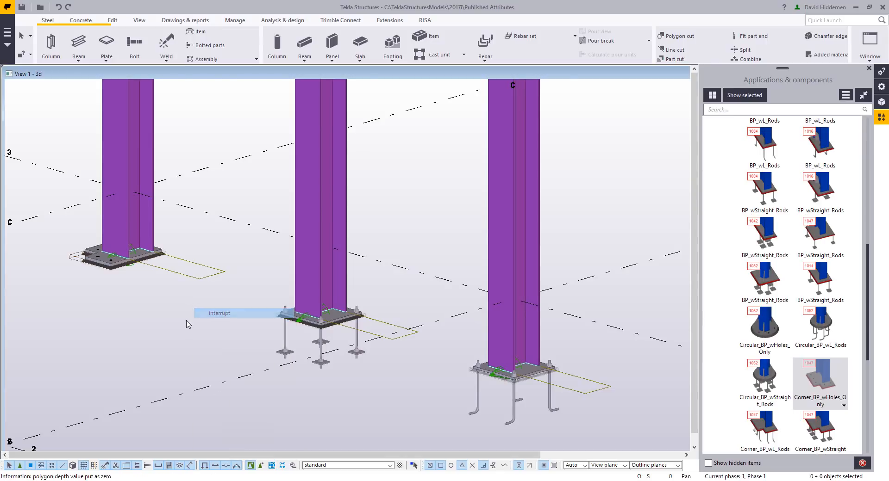
- Connect the rear beam to its column with the +MomentWithBackerBars component from the ungrouped items
middle_drag(195, 311, 226, 295)
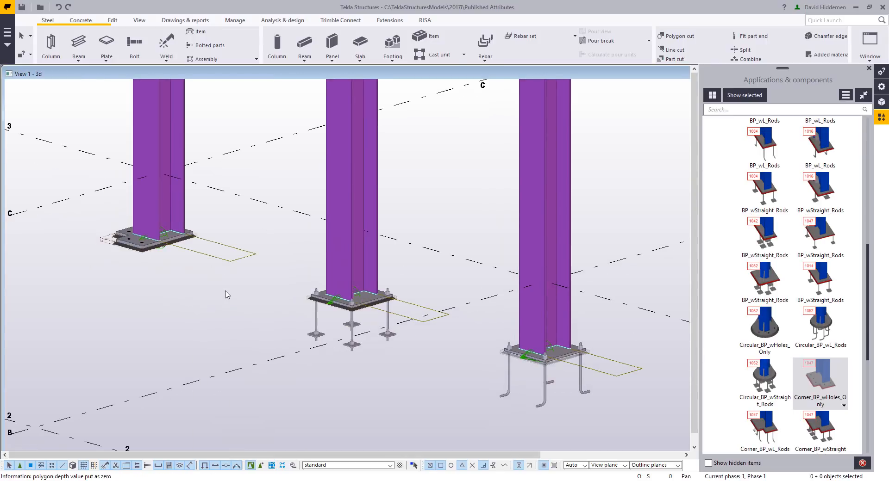
click(330, 303)
ctrl+middle_drag(330, 304, 352, 308)
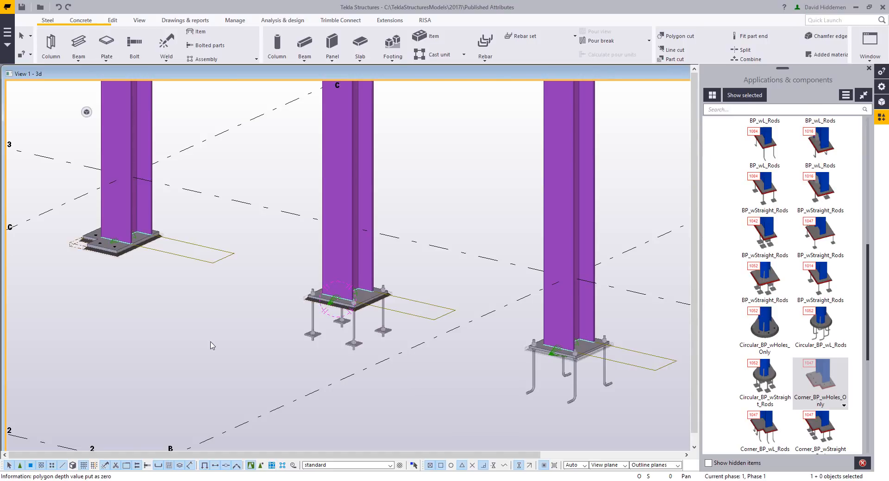
scroll(210, 338, down, 4)
middle_drag(219, 210, 281, 361)
scroll(265, 285, up, 2)
scroll(306, 236, up, 2)
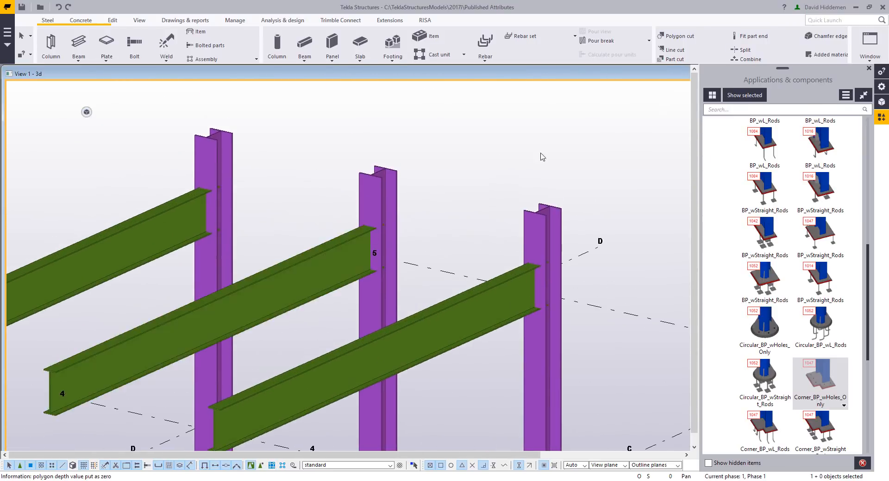
scroll(790, 222, up, 8)
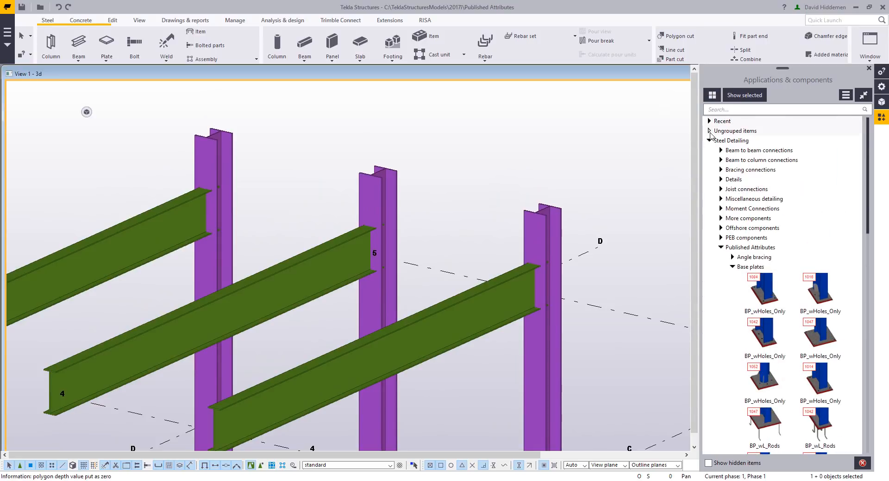
click(709, 131)
scroll(405, 204, up, 1)
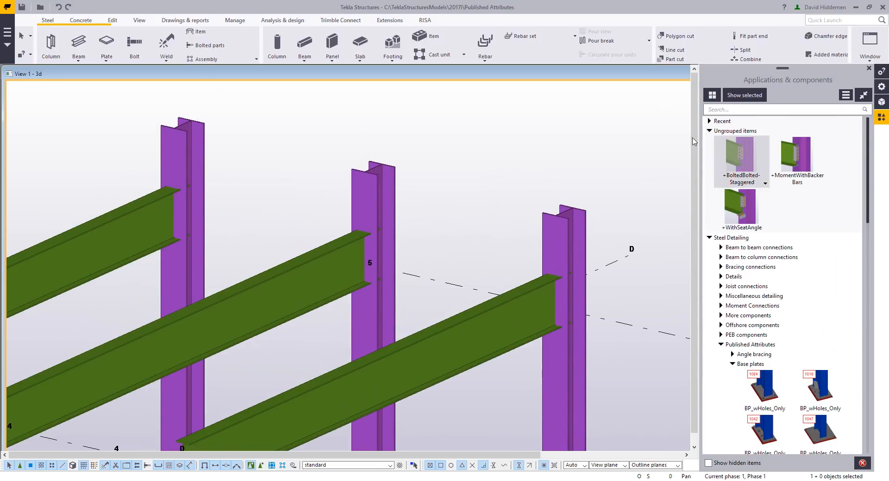
click(796, 159)
click(185, 146)
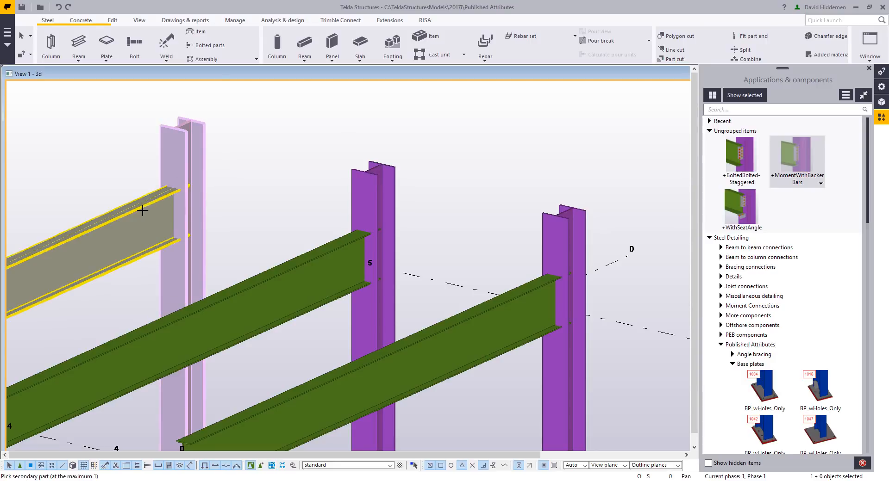
click(143, 207)
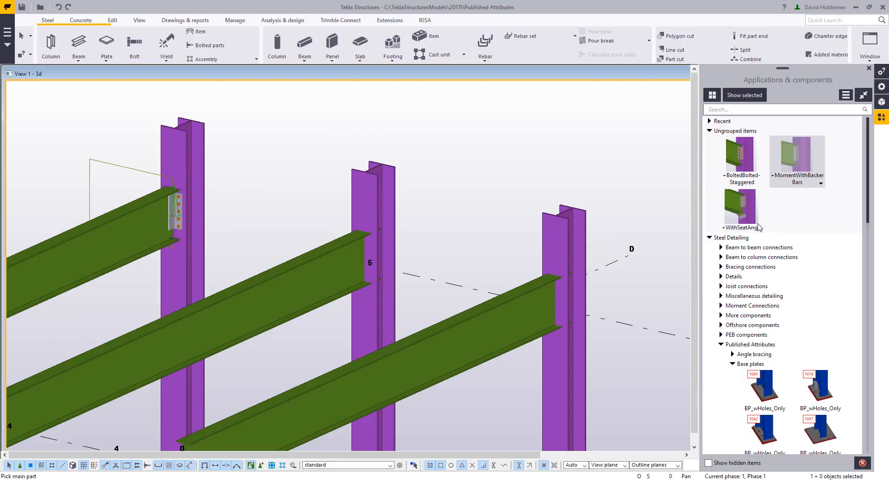
- Connect the middle beam to its column with the +WithSeatAngle component
click(740, 213)
click(373, 217)
click(345, 252)
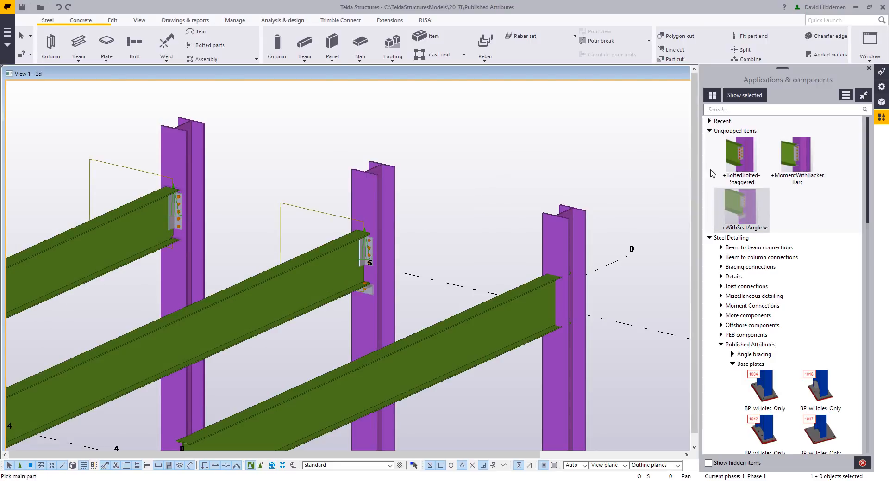
- Connect the front beam to its column with the +BoltedBolted-Staggered component and end the command
click(740, 158)
click(571, 228)
click(545, 291)
key(Escape)
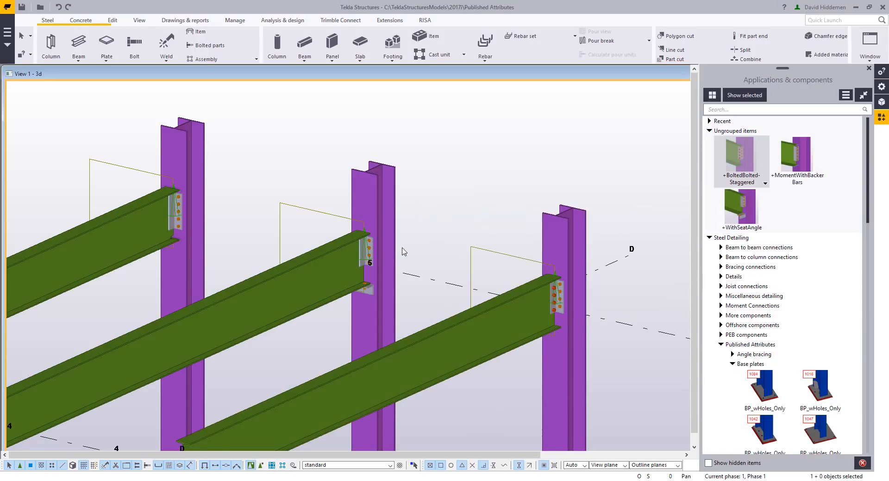
- Examine the three beam-to-column connections up close, including the backer bars, the seat angle and the staggered bolts
scroll(393, 250, up, 1)
ctrl+middle_drag(370, 245, 409, 232)
scroll(403, 246, up, 2)
scroll(407, 246, down, 1)
scroll(429, 247, down, 1)
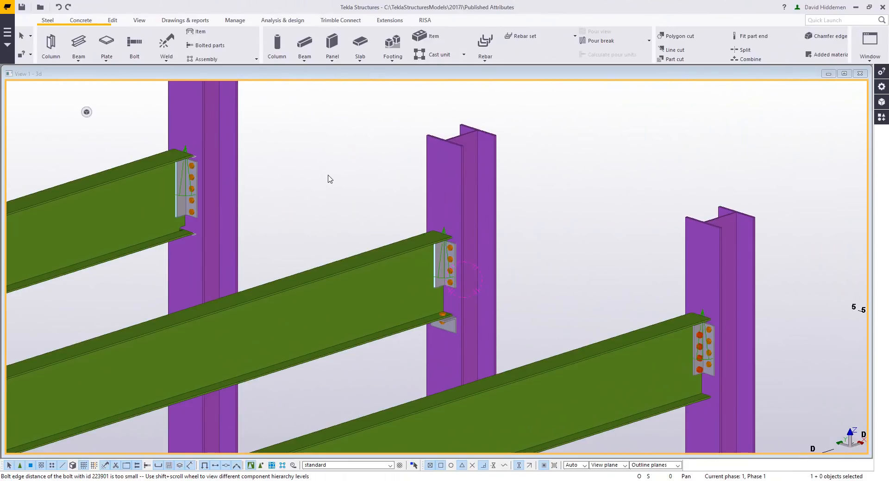
middle_drag(221, 208, 282, 206)
scroll(293, 215, up, 4)
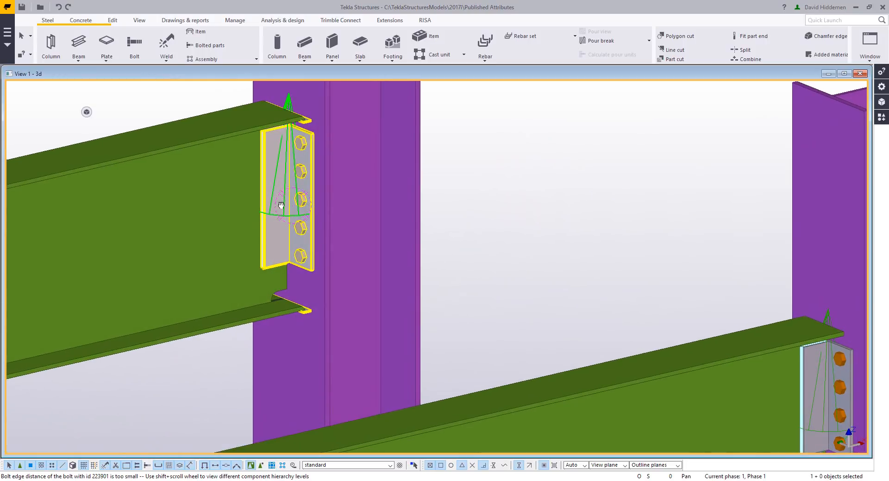
scroll(292, 292, up, 4)
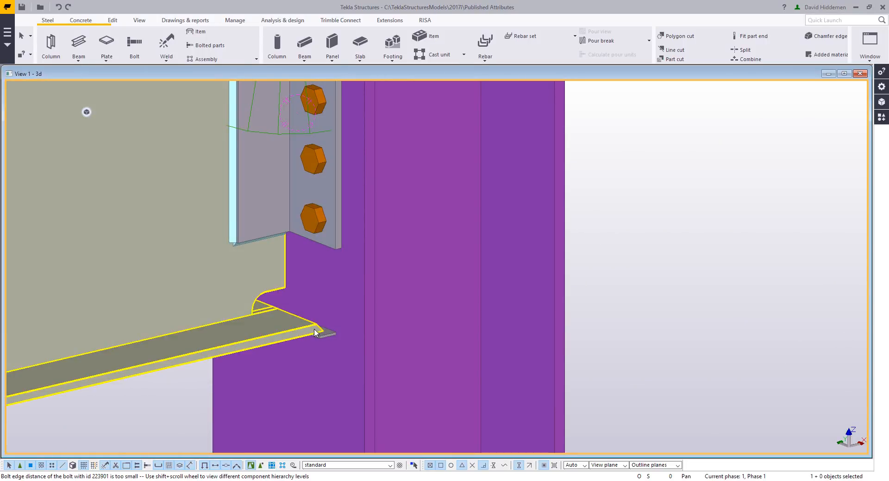
scroll(315, 338, down, 6)
middle_drag(439, 317, 345, 178)
middle_drag(527, 255, 444, 222)
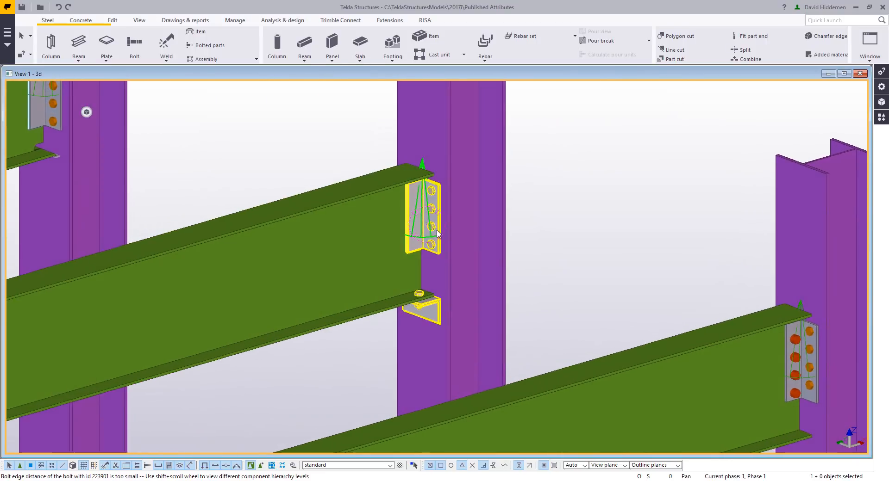
scroll(490, 287, up, 2)
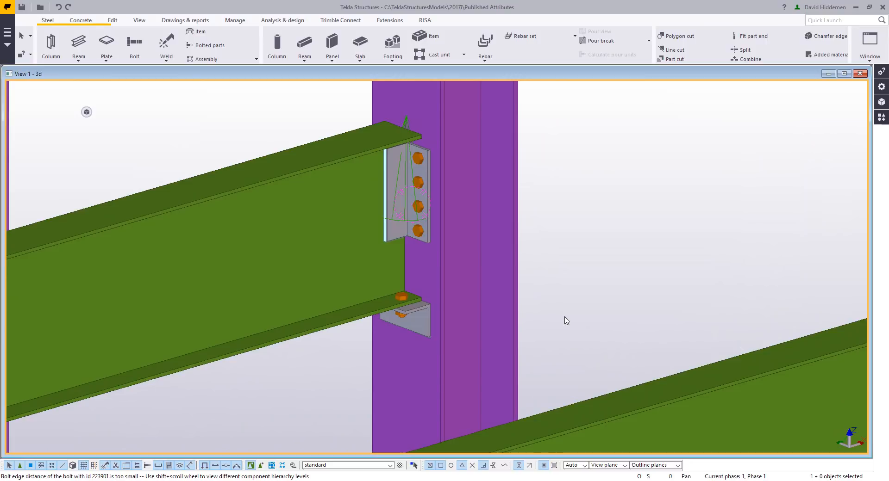
scroll(564, 318, down, 4)
middle_drag(573, 288, 409, 188)
scroll(627, 279, up, 2)
middle_drag(617, 273, 560, 265)
click(522, 253)
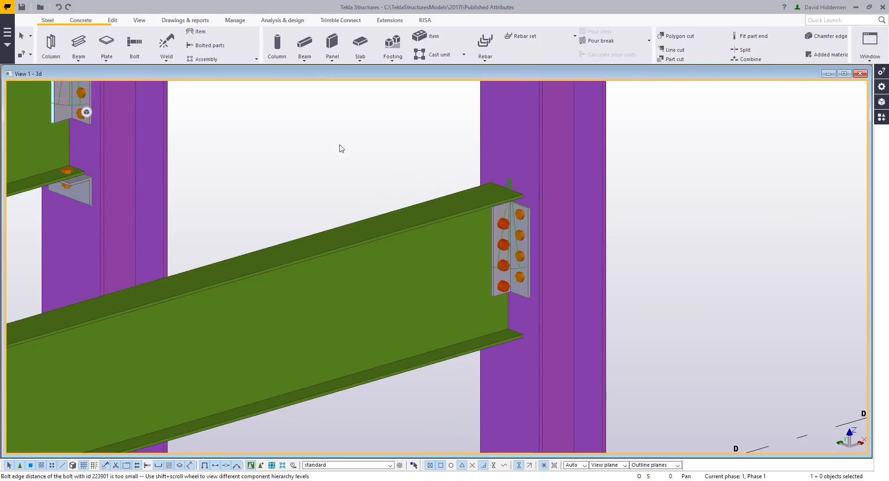
- Publish the rear beam's clip angle connection in the catalog under the name +MomentWithBackerBars
scroll(316, 160, down, 3)
scroll(293, 164, down, 3)
middle_drag(295, 166, 476, 266)
scroll(303, 205, up, 3)
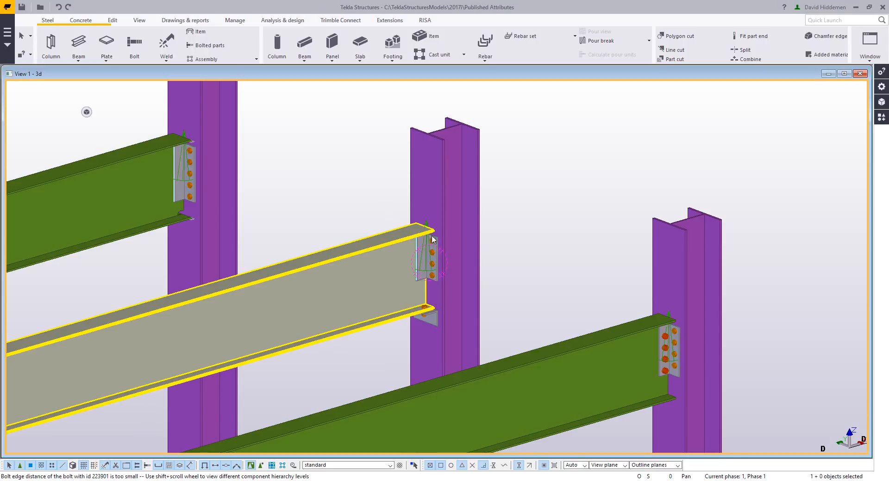
ctrl+middle_drag(435, 235, 441, 235)
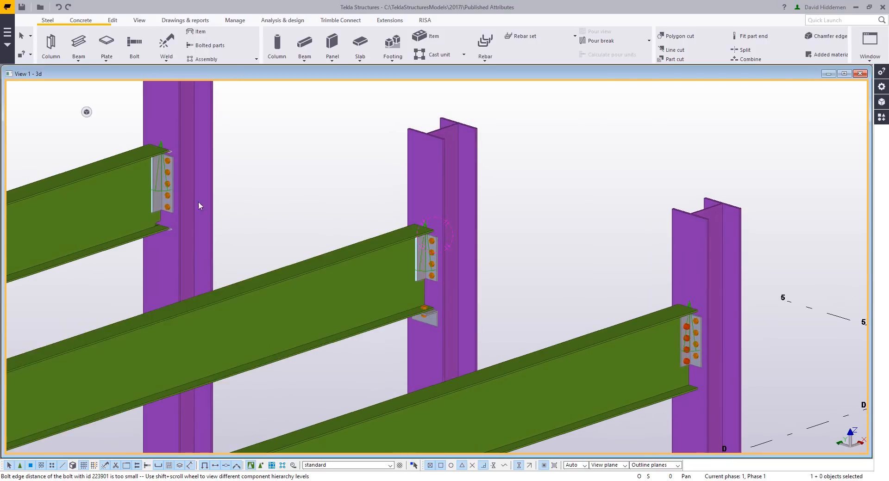
right_click(157, 190)
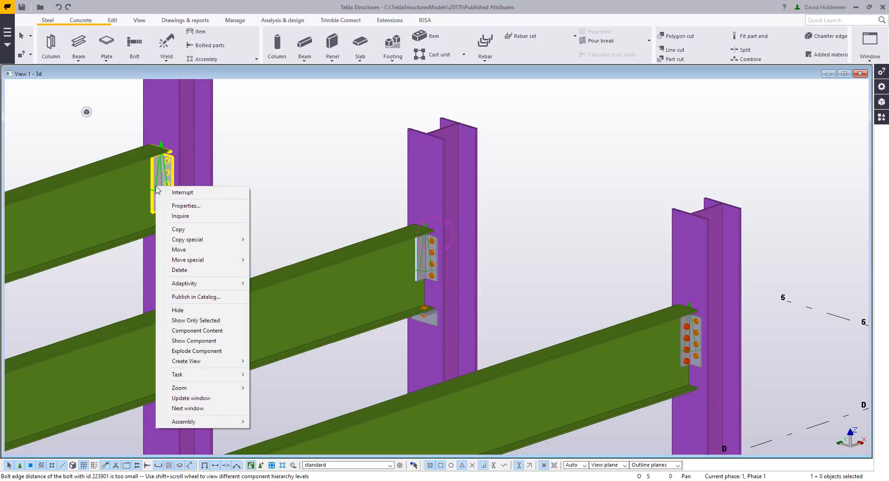
click(231, 298)
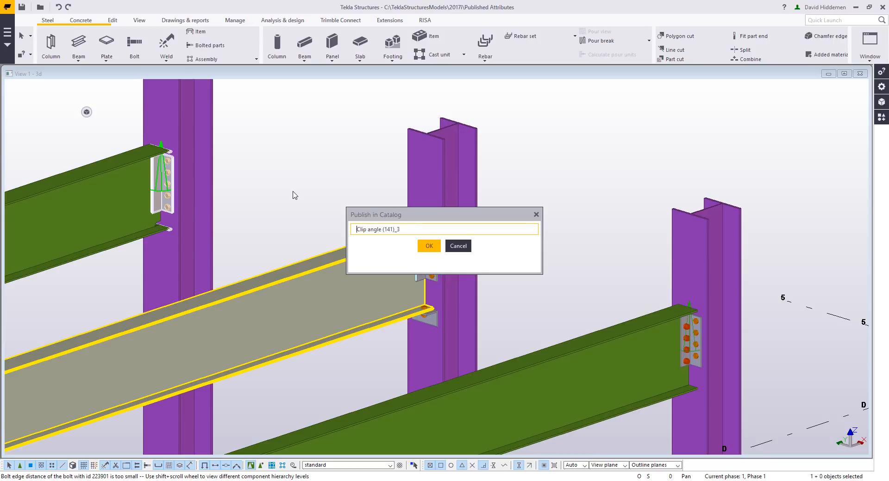
key(ctrl+a)
text(+)
text(MomentWithBackerBars)
click(429, 246)
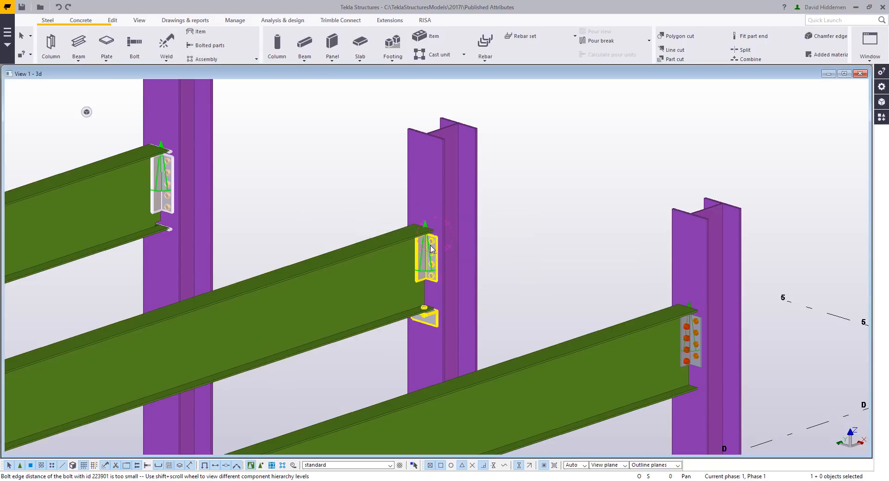
- Publish the middle beam's clip angle connection in the catalog under the name +WithSeatAngle
right_click(427, 264)
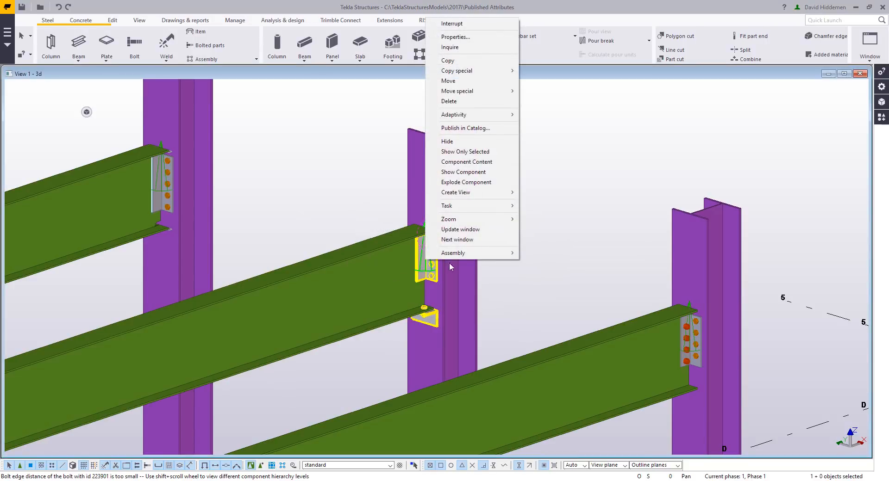
mouse_move(465, 188)
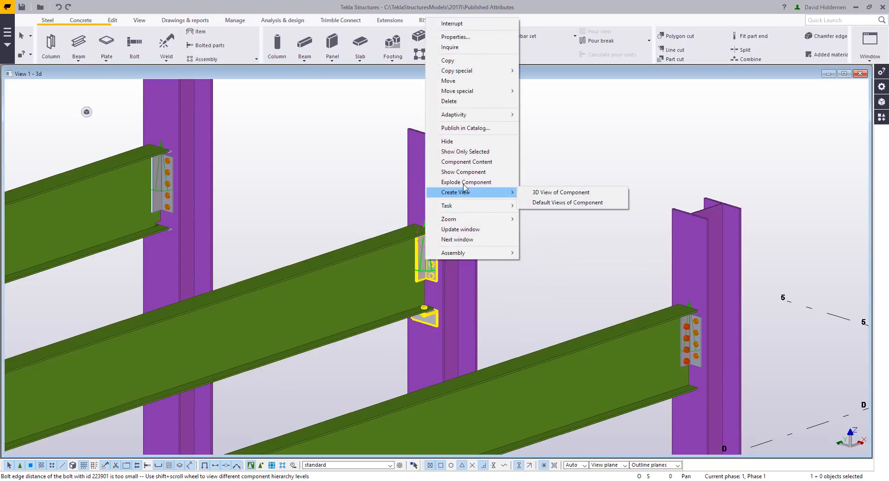
click(474, 129)
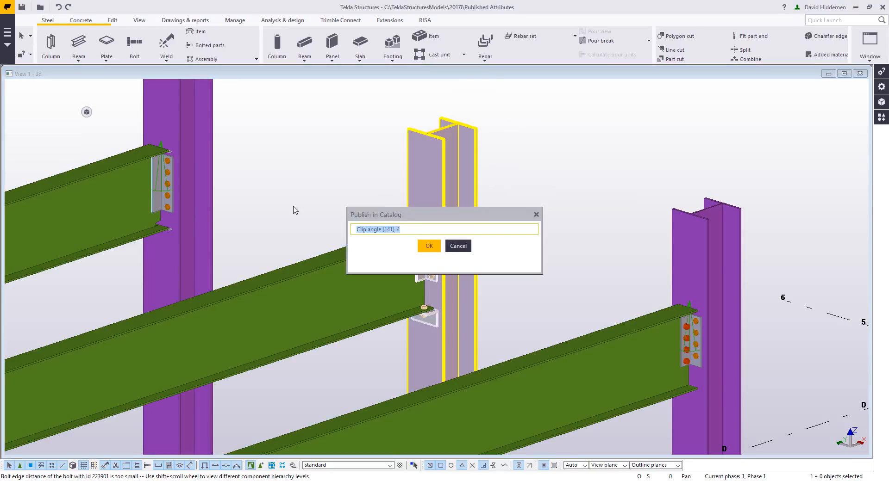
text(+WithSeatAngle)
click(429, 246)
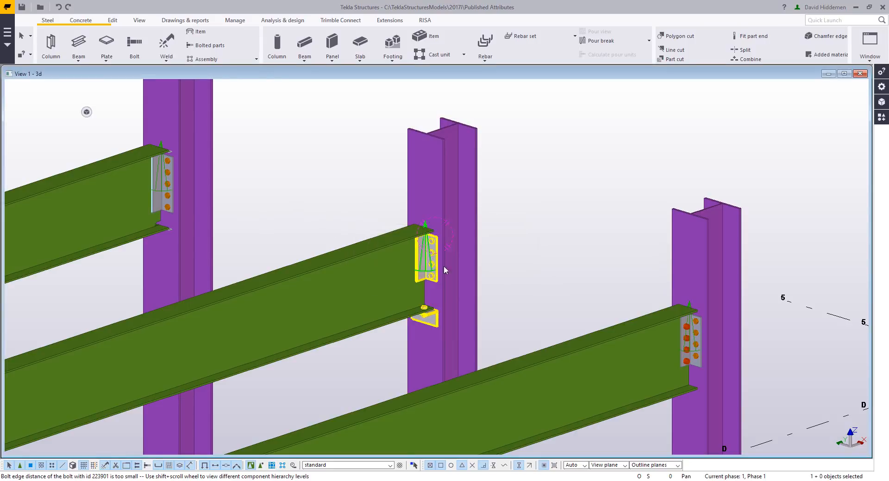
- Publish the front beam's clip angle connection in the catalog as +BoltedBolted-Staggered and open the applications and components catalog
right_click(694, 340)
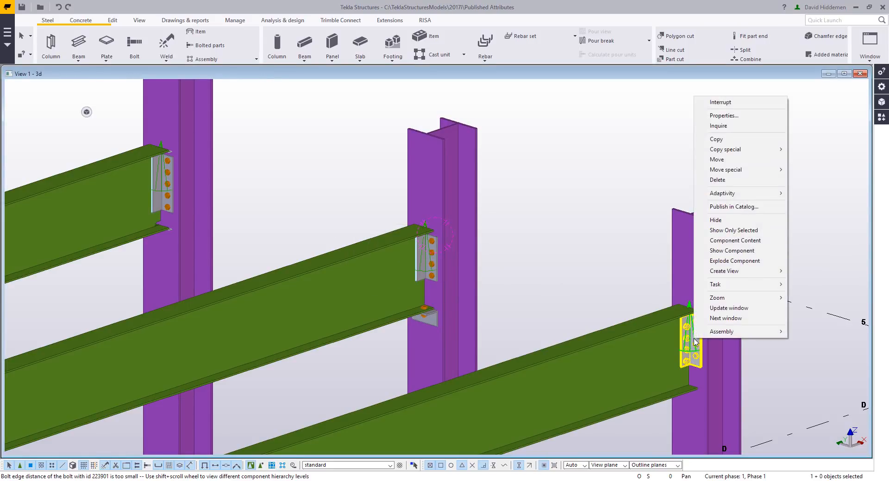
click(734, 206)
key(ctrl+a)
text(B)
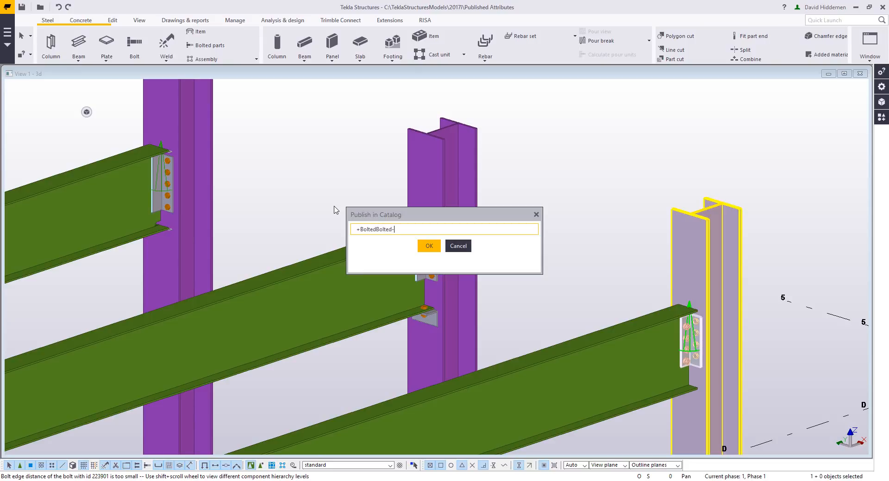
text(d)
click(429, 246)
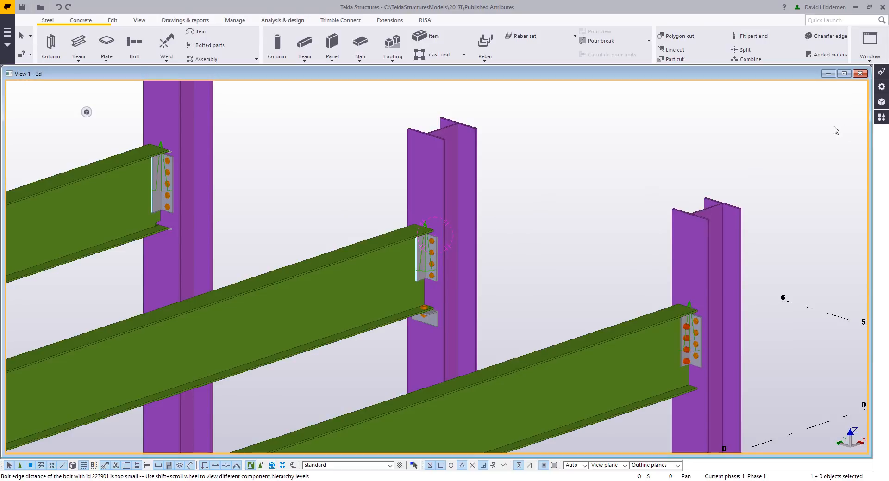
click(881, 117)
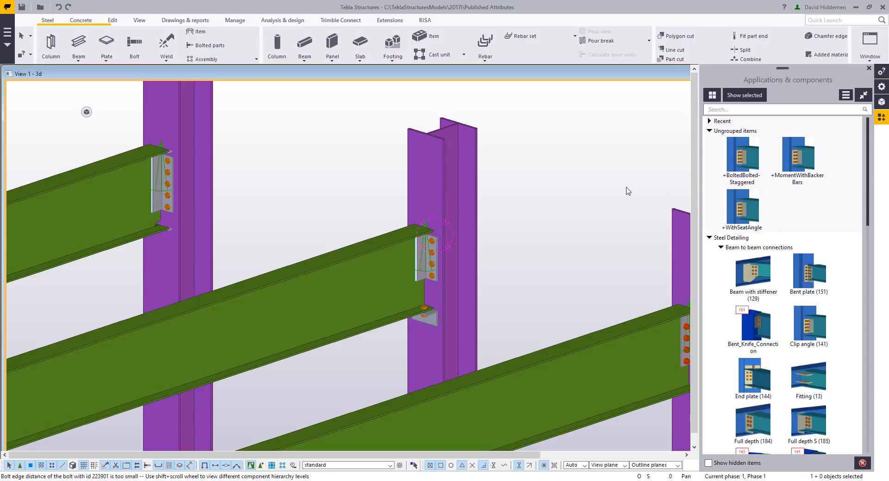
- Create a component basic view of the middle beam's seat angle connection and show the connection up close in it
middle_drag(598, 222, 522, 209)
scroll(435, 228, up, 1)
middle_drag(460, 230, 492, 225)
double_click(363, 247)
right_click(363, 250)
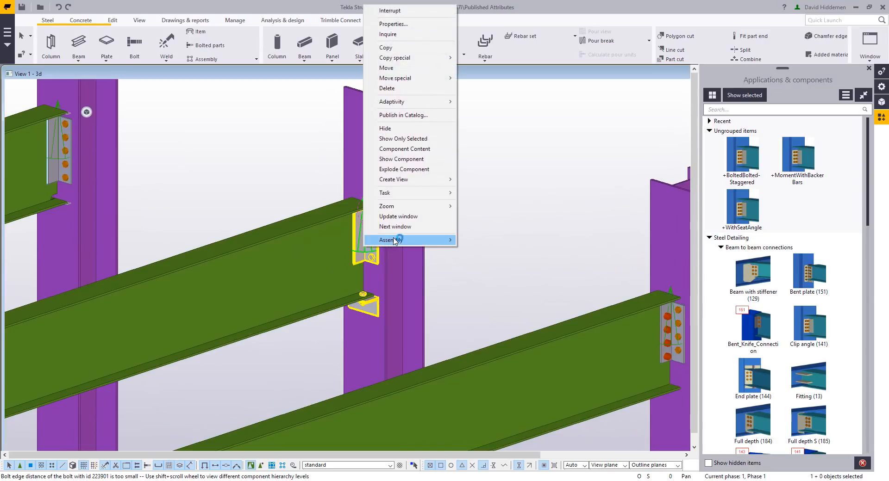
mouse_move(396, 241)
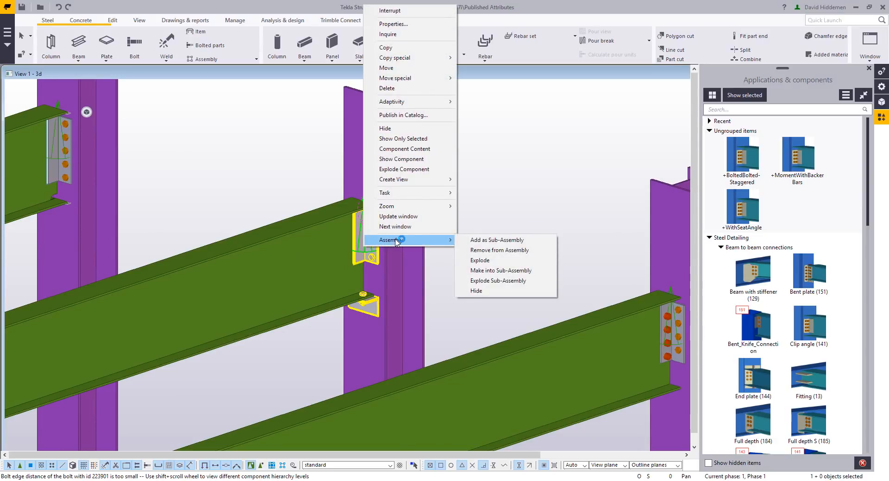
mouse_move(398, 180)
click(486, 189)
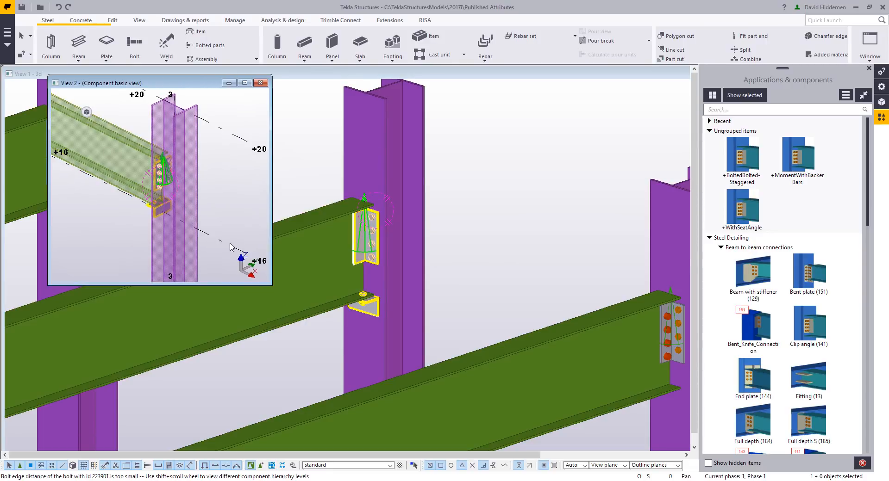
click(230, 227)
mouse_move(162, 182)
ctrl+middle_down()
mouse_move(293, 185)
mouse_move(170, 183)
mouse_move(172, 173)
ctrl+middle_up()
scroll(130, 182, up, 3)
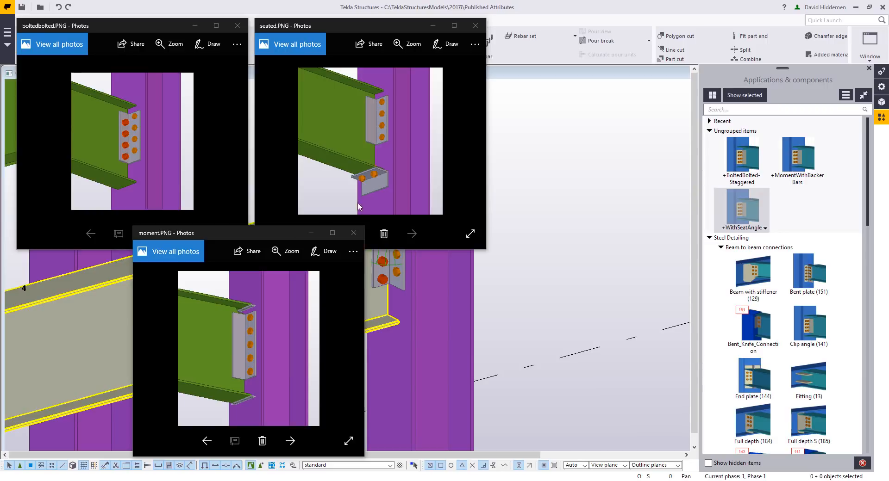
- Close the moment.PNG, seated.PNG and boltedbolted.PNG image previews and deselect the front beam
click(353, 232)
click(475, 25)
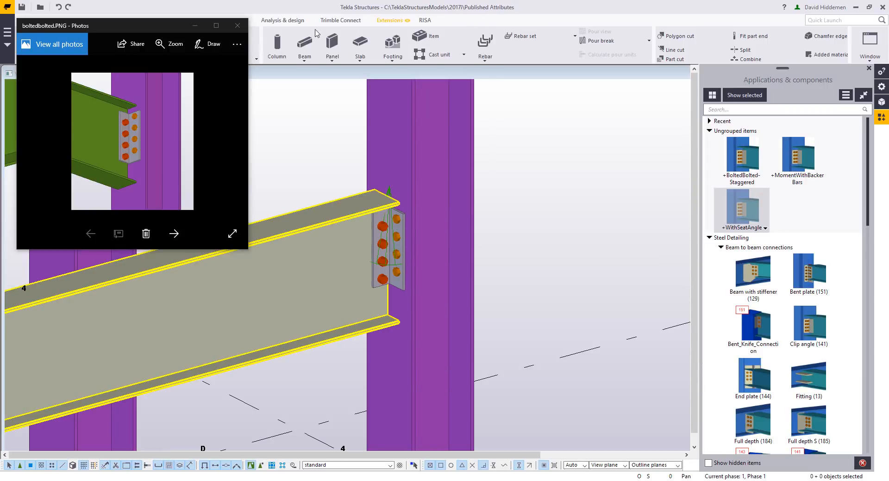
click(238, 25)
click(518, 147)
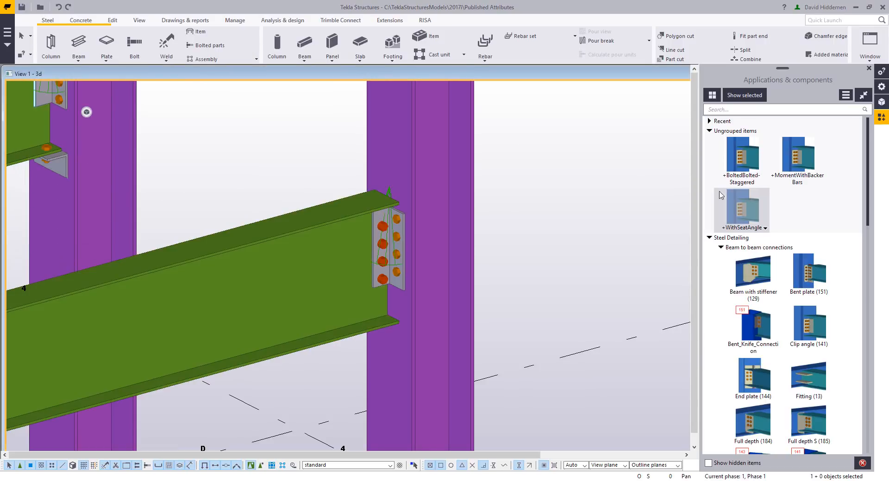
- Add boltedbolted.PNG as the thumbnail of the +BoltedBolted-Staggered component and disable its built-in thumbnail
right_click(745, 160)
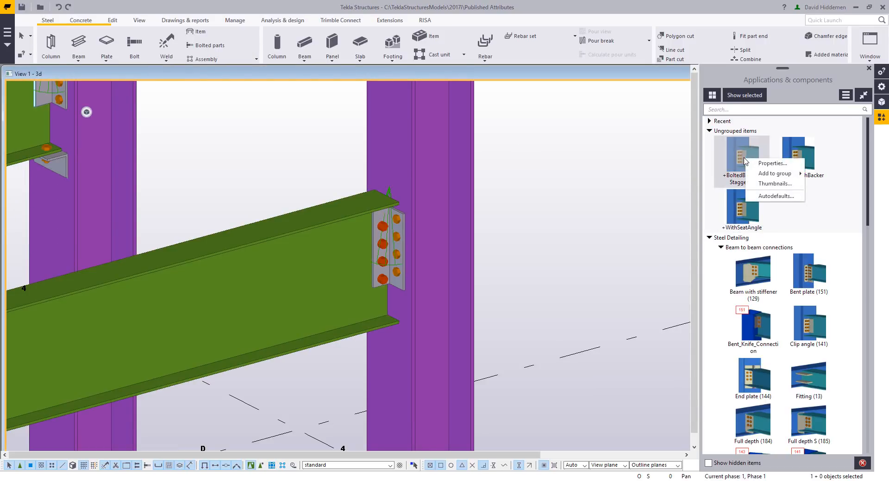
click(776, 184)
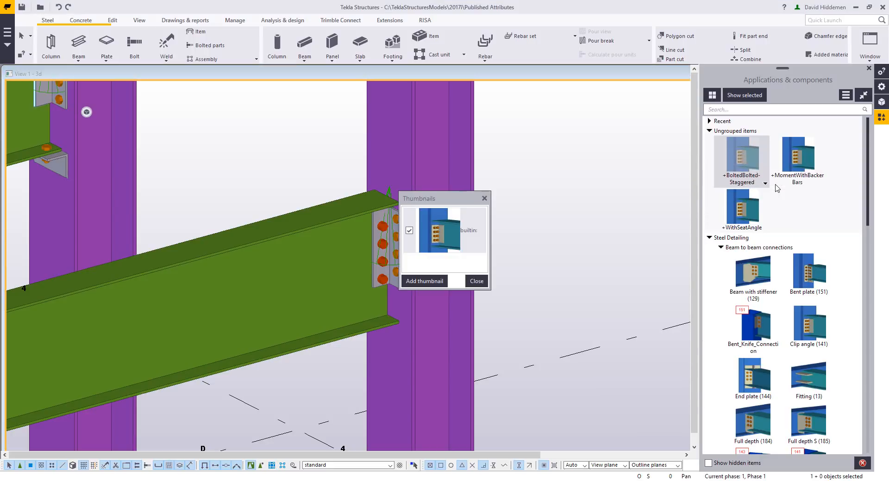
click(422, 283)
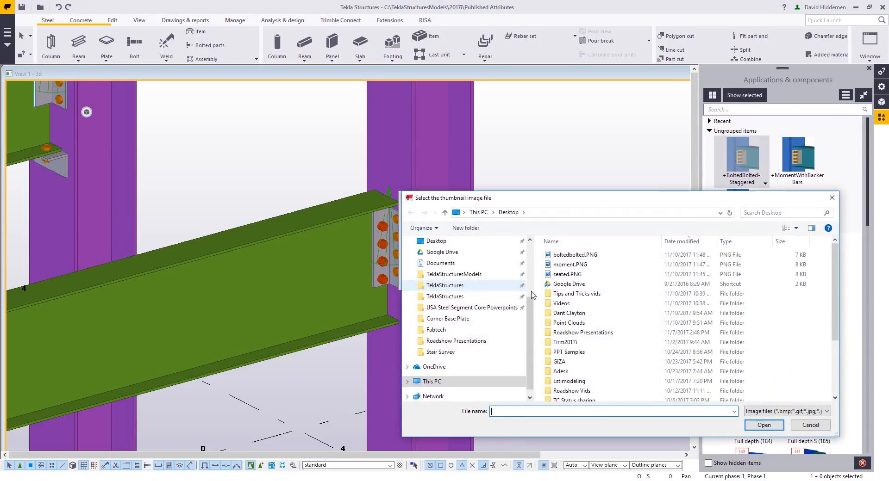
double_click(577, 255)
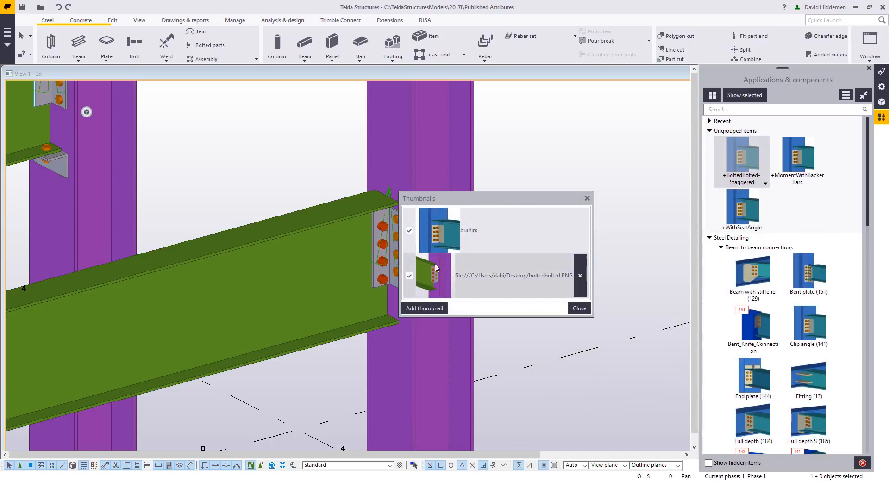
click(409, 230)
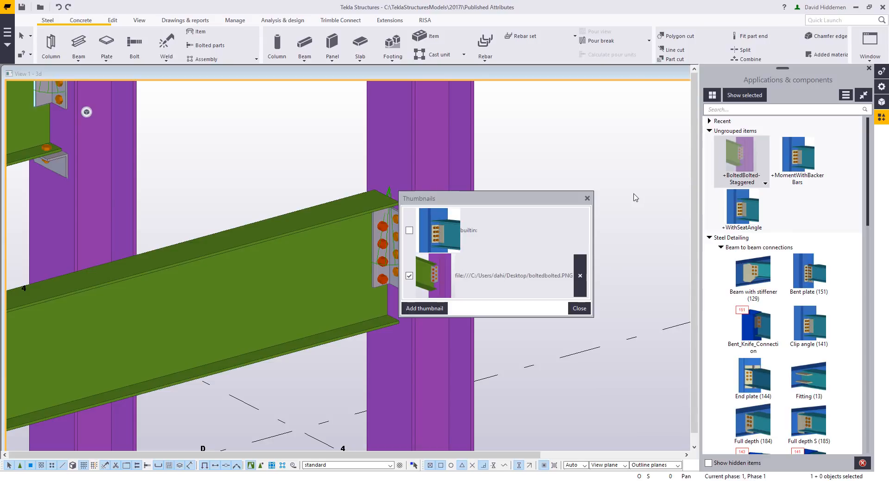
click(579, 308)
- Add moment.PNG as the thumbnail of the +MomentWithBackerBars component and disable its built-in thumbnail
right_click(789, 178)
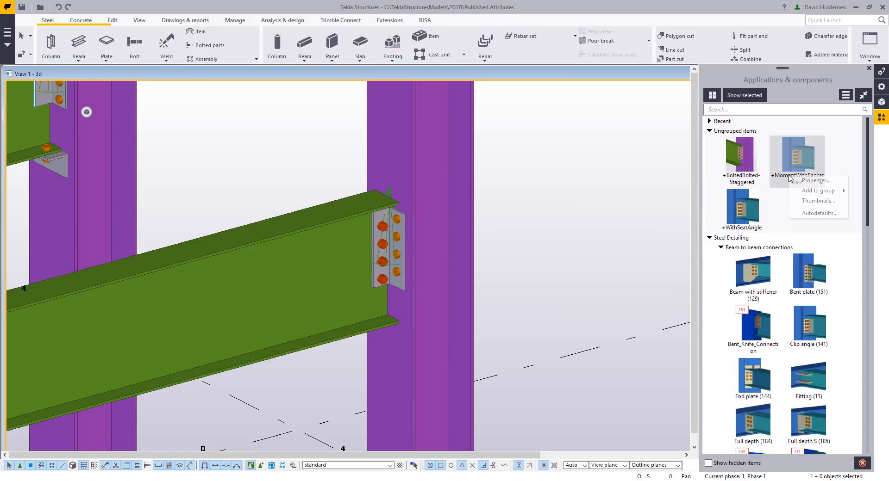
click(817, 201)
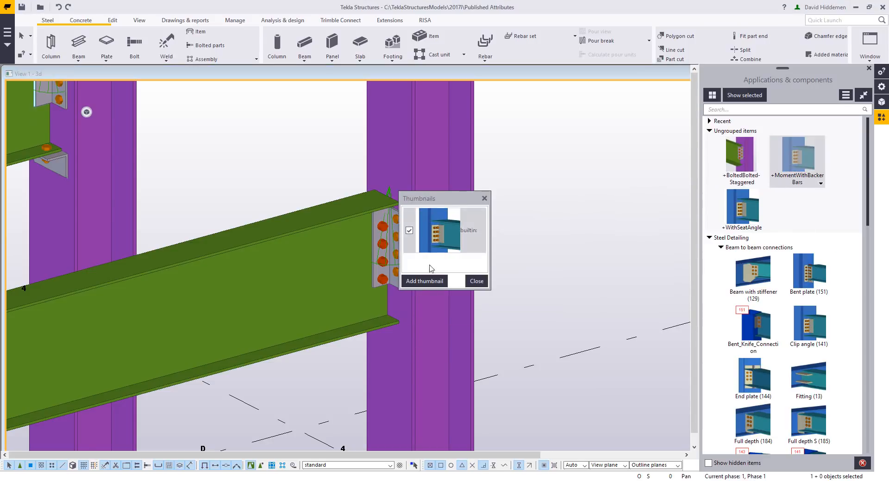
click(424, 281)
drag(536, 208, 507, 227)
click(532, 284)
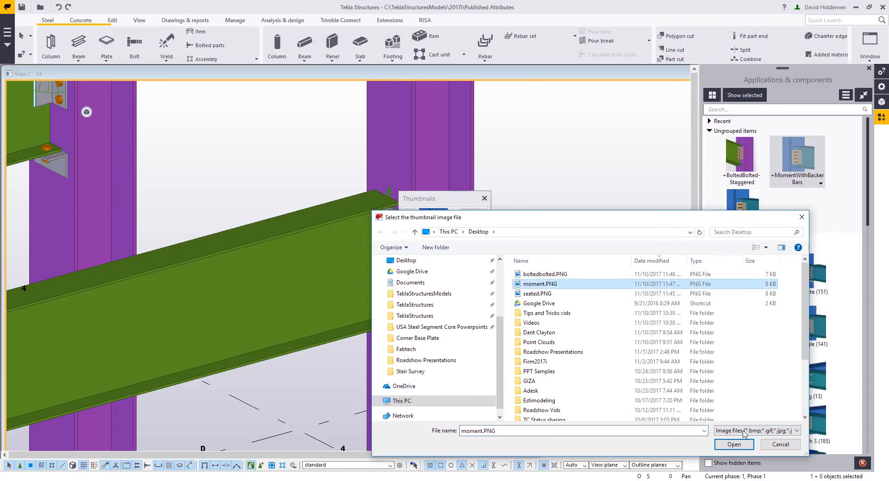
click(735, 444)
click(409, 231)
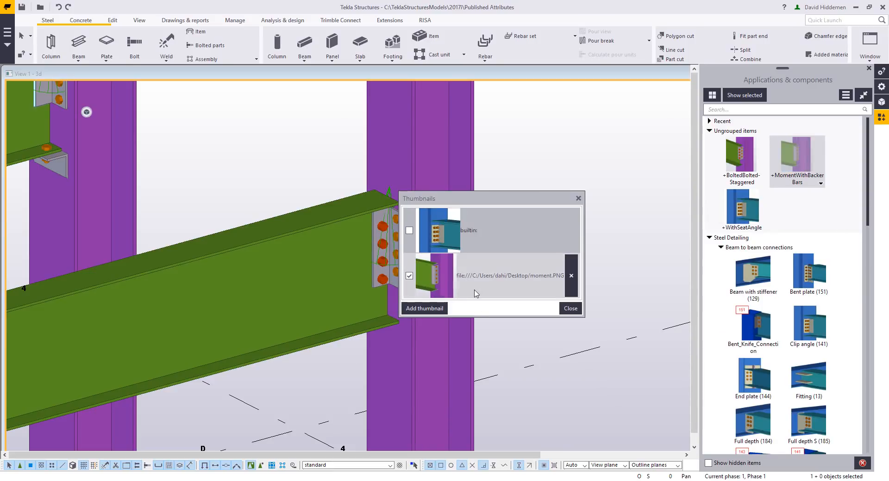
click(570, 309)
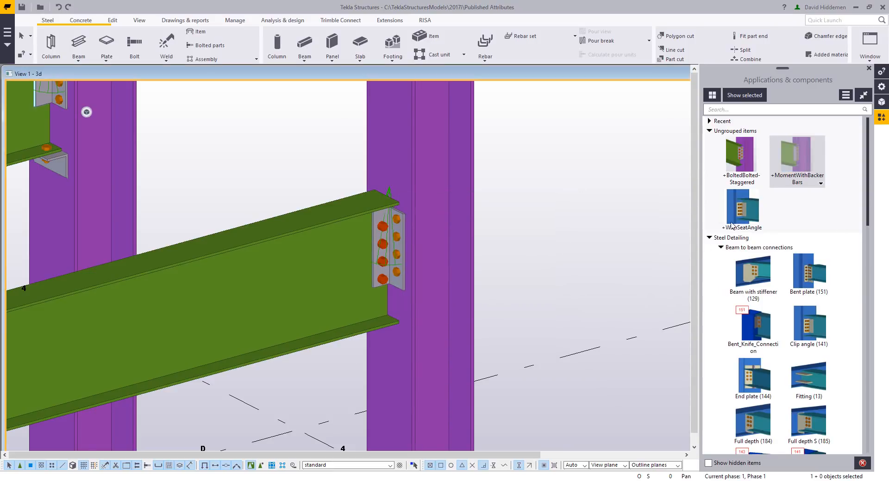
- Add seated.PNG as the thumbnail of the +WithSeatAngle component and disable its built-in thumbnail
right_click(746, 209)
click(771, 236)
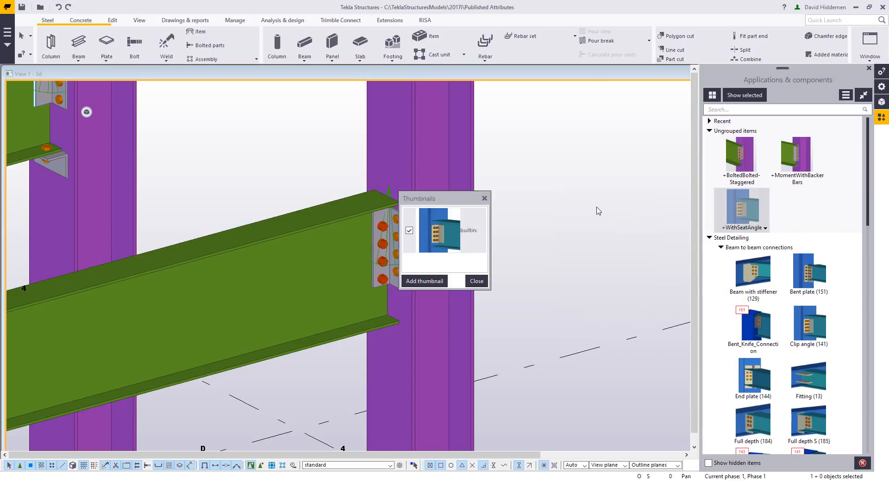
click(424, 281)
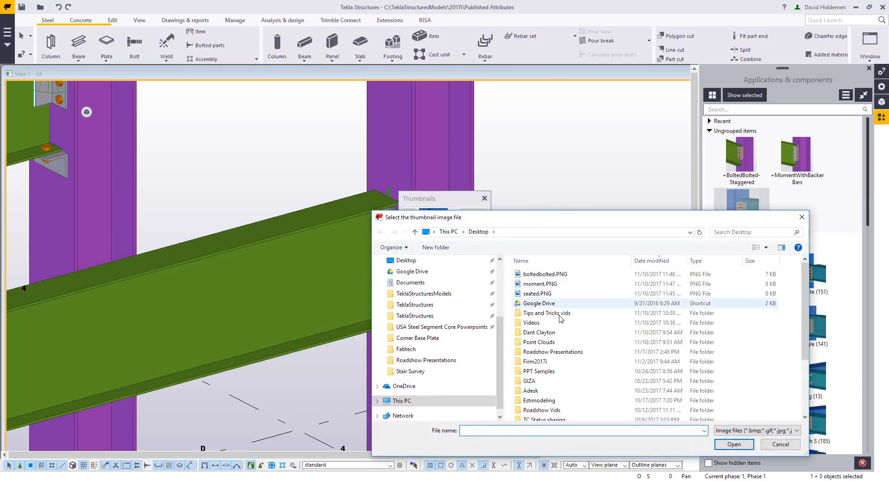
drag(535, 219, 583, 226)
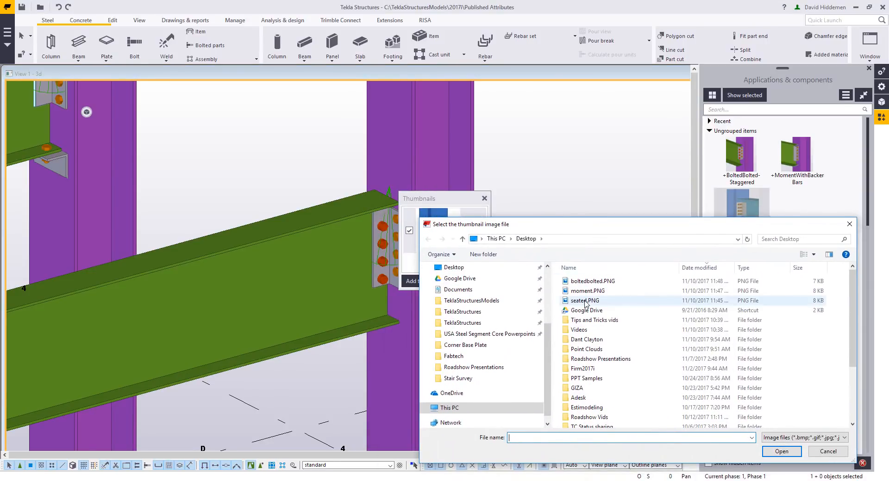
double_click(586, 302)
click(411, 231)
click(569, 310)
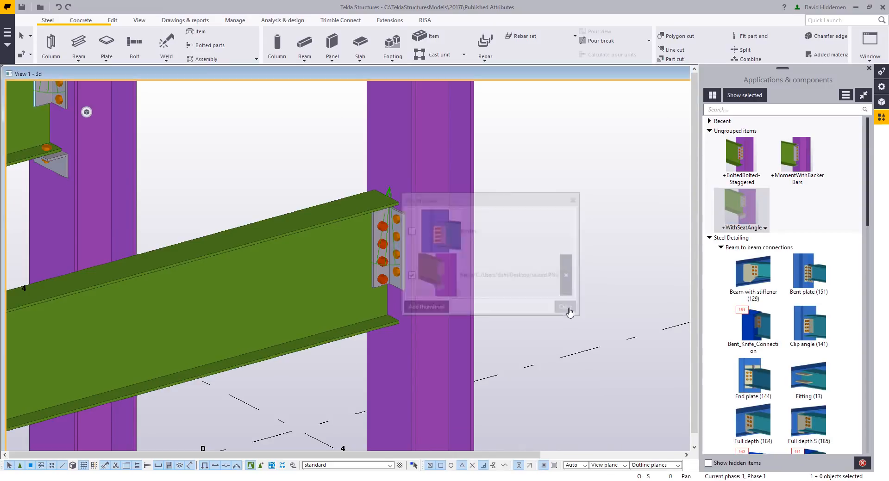
- Delete the existing clip angle connections between the rear, middle and front beams and their columns
scroll(563, 273, down, 5)
ctrl+middle_drag(415, 224, 312, 357)
scroll(481, 249, up, 2)
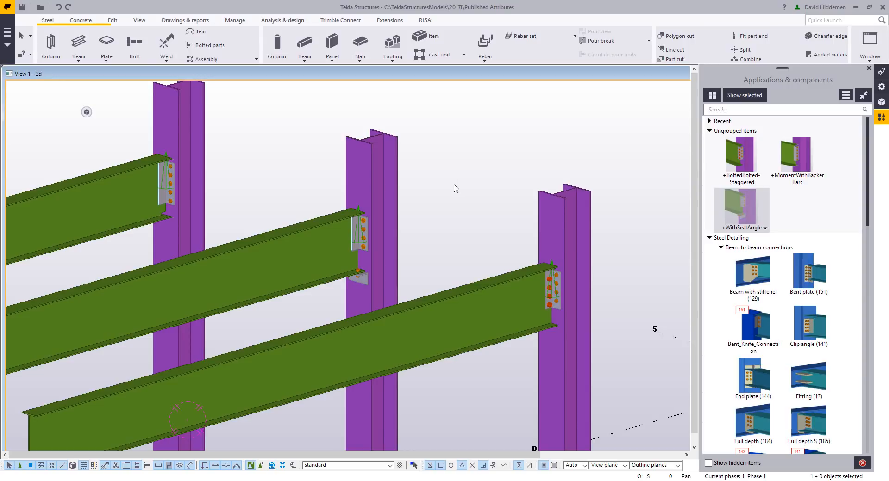
drag(104, 129, 223, 268)
key(Delete)
drag(287, 212, 427, 331)
key(Delete)
drag(438, 237, 629, 382)
key(Delete)
click(466, 235)
middle_drag(466, 235, 470, 249)
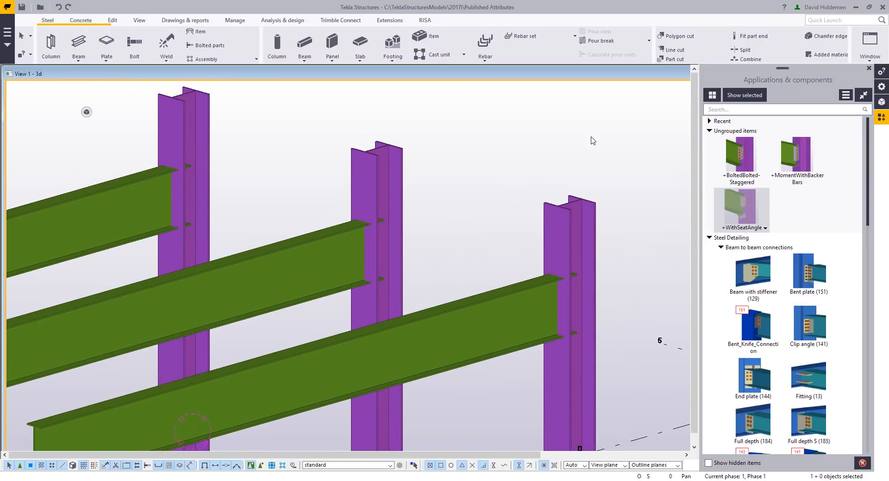
- Connect the middle beam to its column with the published +MomentWithBackerBars component
click(367, 254)
click(802, 163)
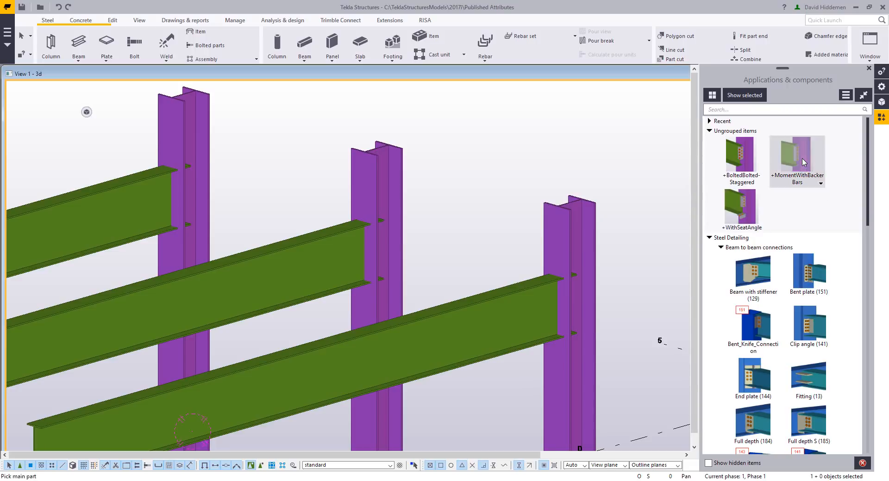
click(392, 197)
click(331, 256)
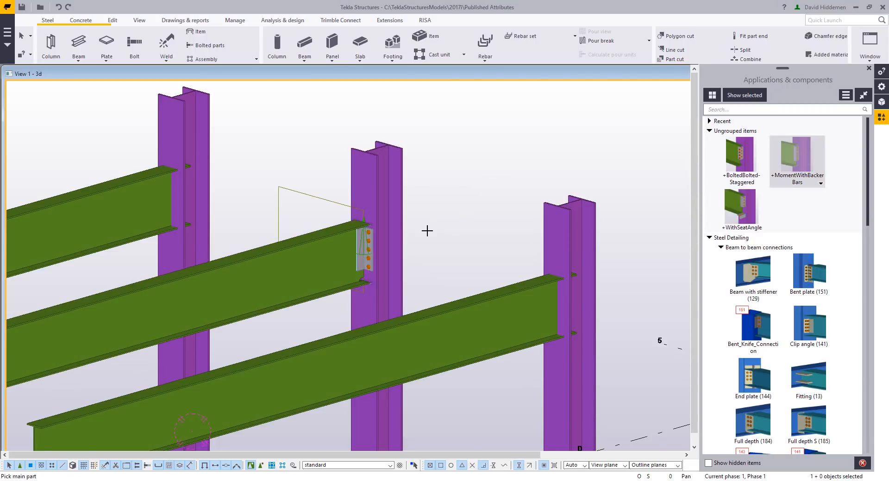
scroll(353, 270, up, 6)
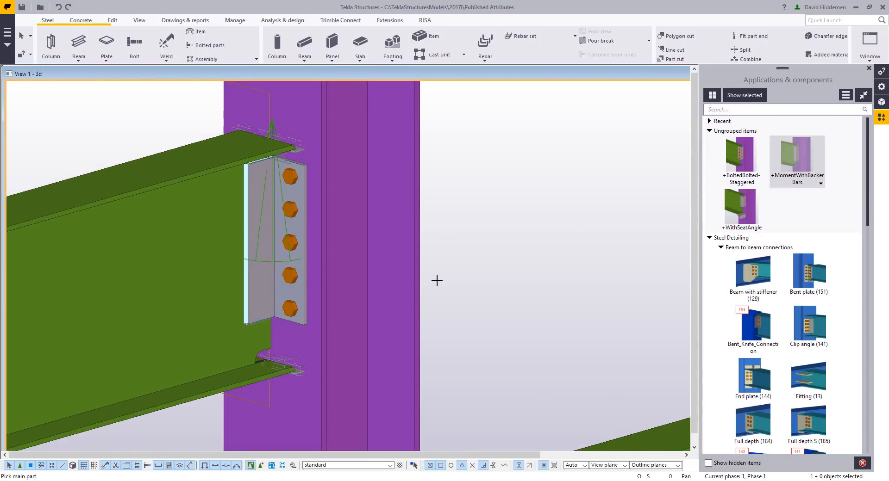
scroll(437, 280, down, 6)
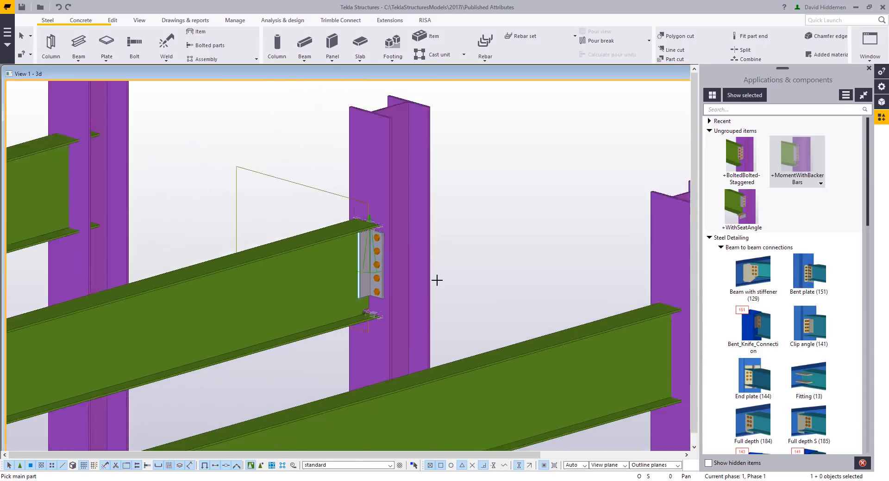
- Connect the front beam to its column with the published +WithSeatAngle component
click(741, 208)
scroll(526, 340, up, 3)
click(526, 341)
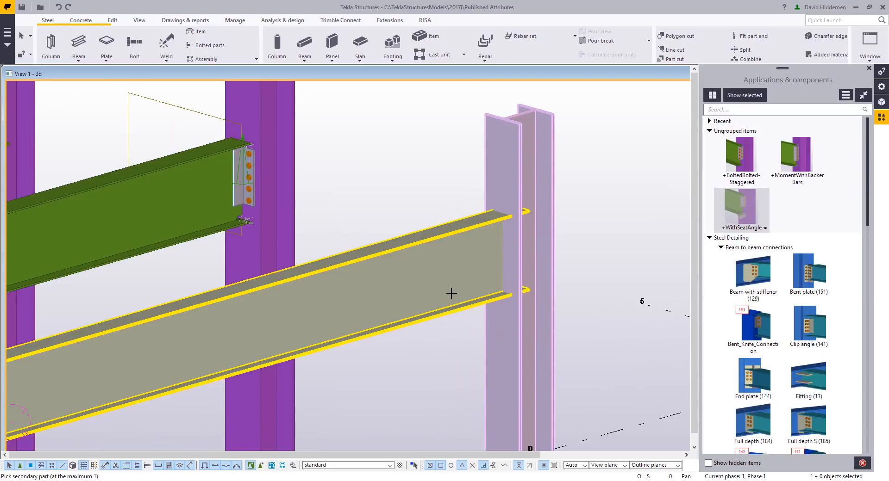
click(449, 294)
- Connect the rear beam to its column with the published +BoltedBolted-Staggered component and end the command
scroll(438, 357, down, 5)
scroll(294, 269, up, 5)
click(740, 158)
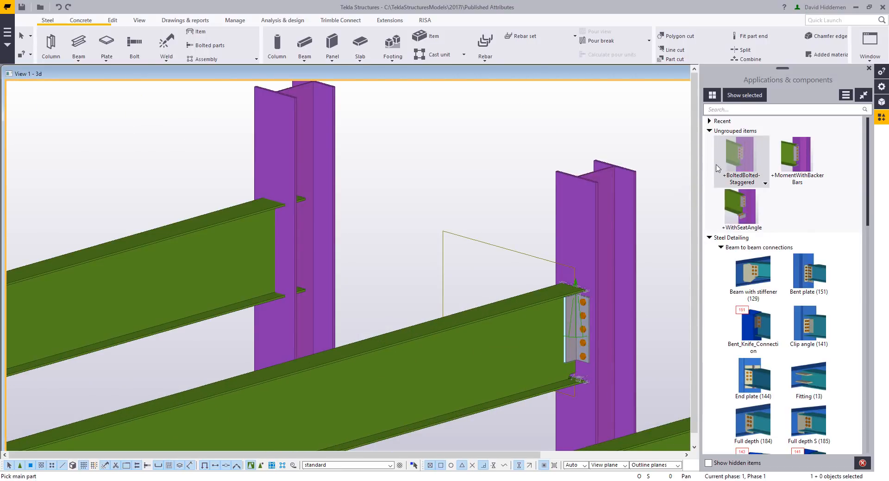
click(317, 153)
click(229, 248)
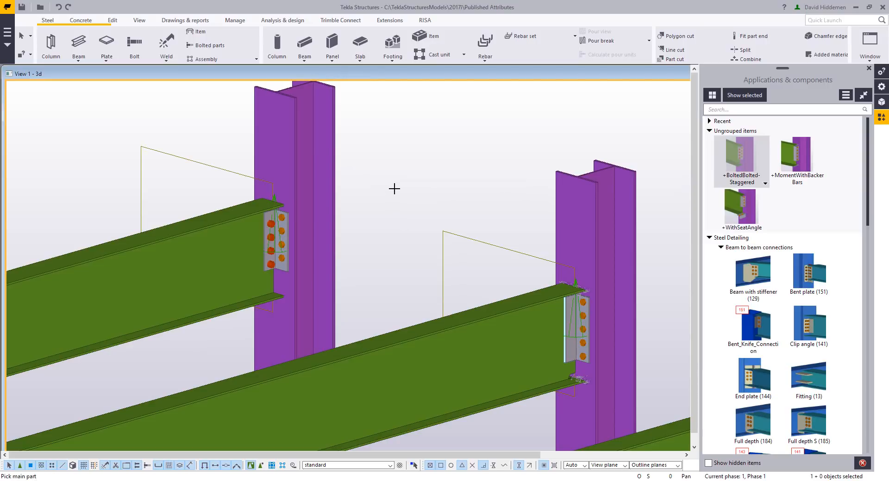
right_click(394, 188)
click(418, 195)
scroll(420, 195, down, 3)
middle_drag(481, 219, 347, 183)
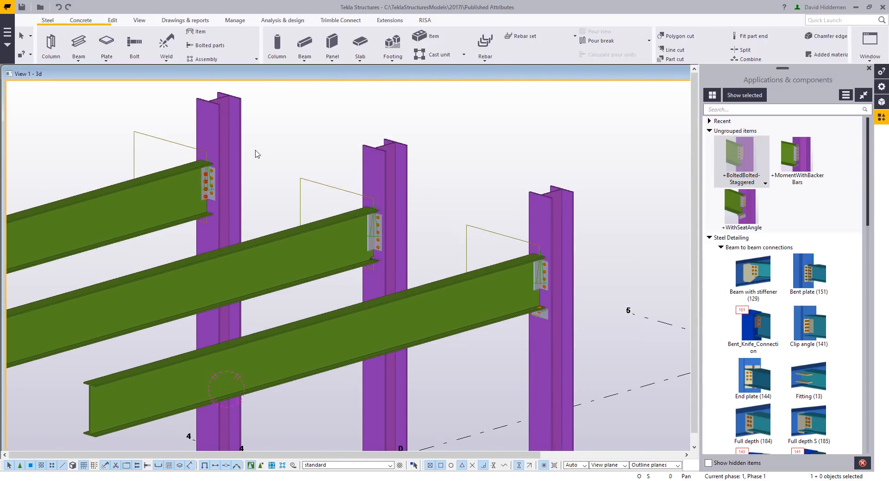